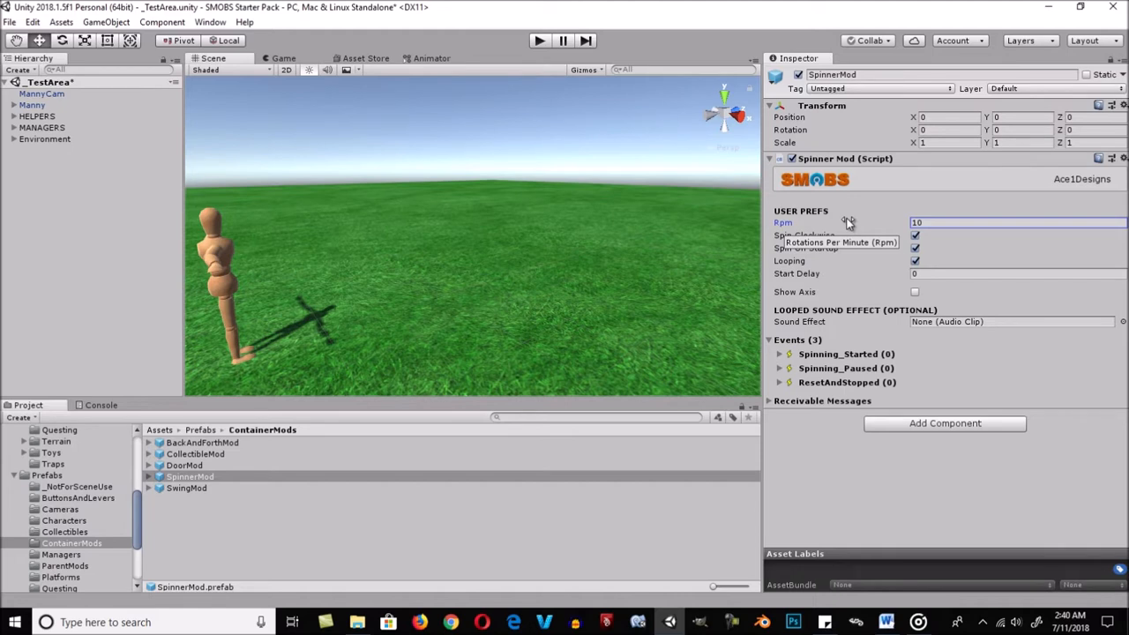
Examine the SpinnerMod prefab's user preferences, its looped sound effect setting and its three events
click(877, 234)
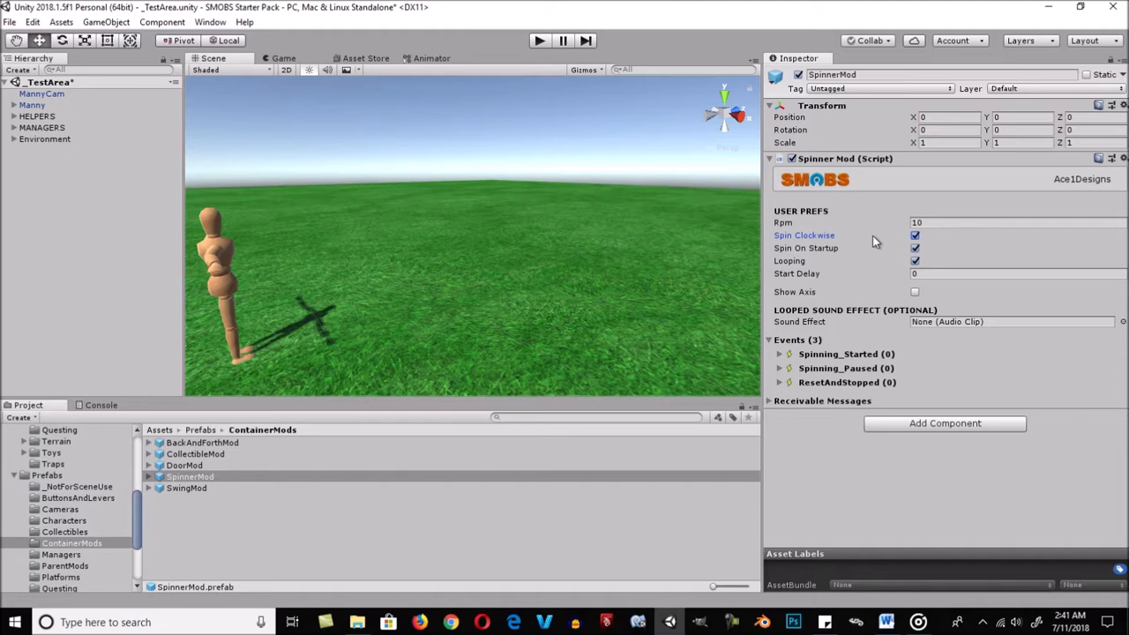
click(866, 249)
click(864, 259)
click(866, 275)
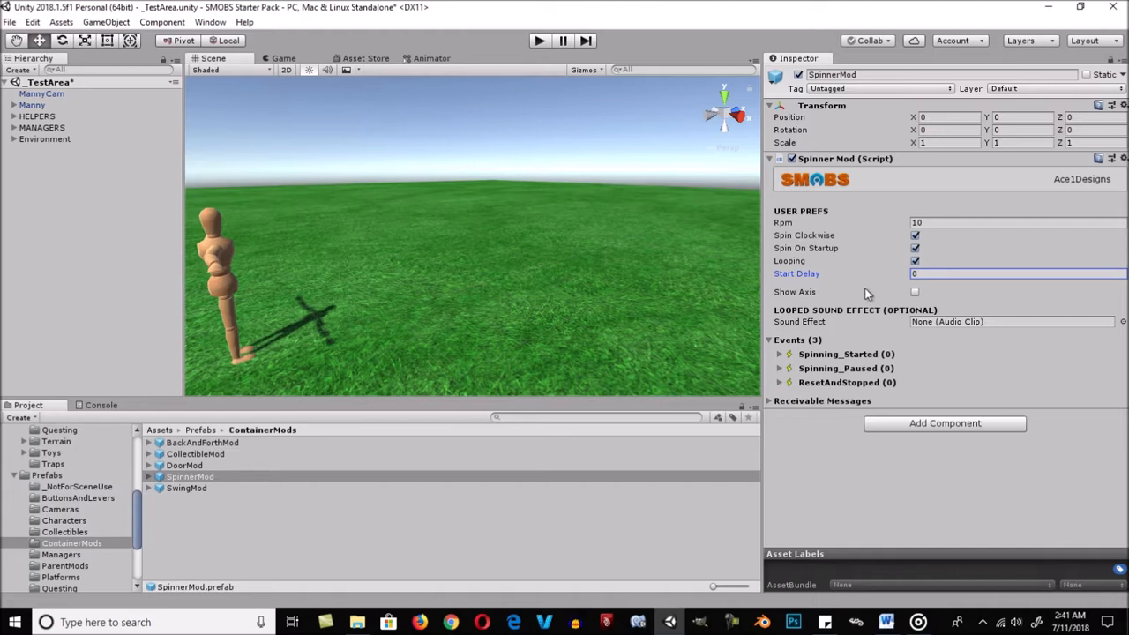
click(866, 298)
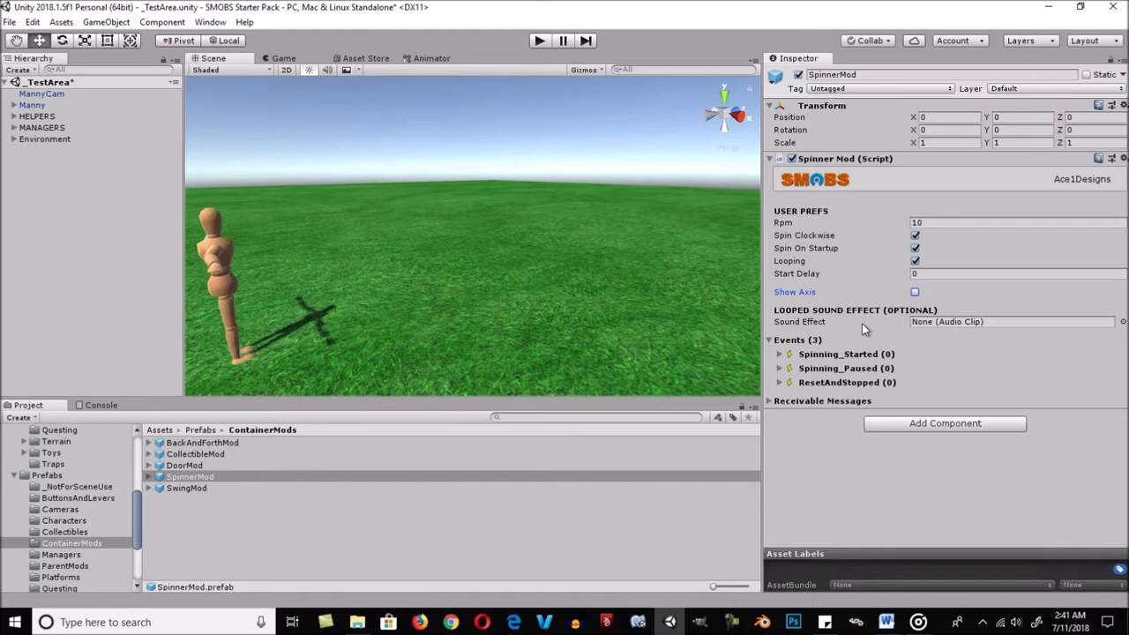
click(862, 316)
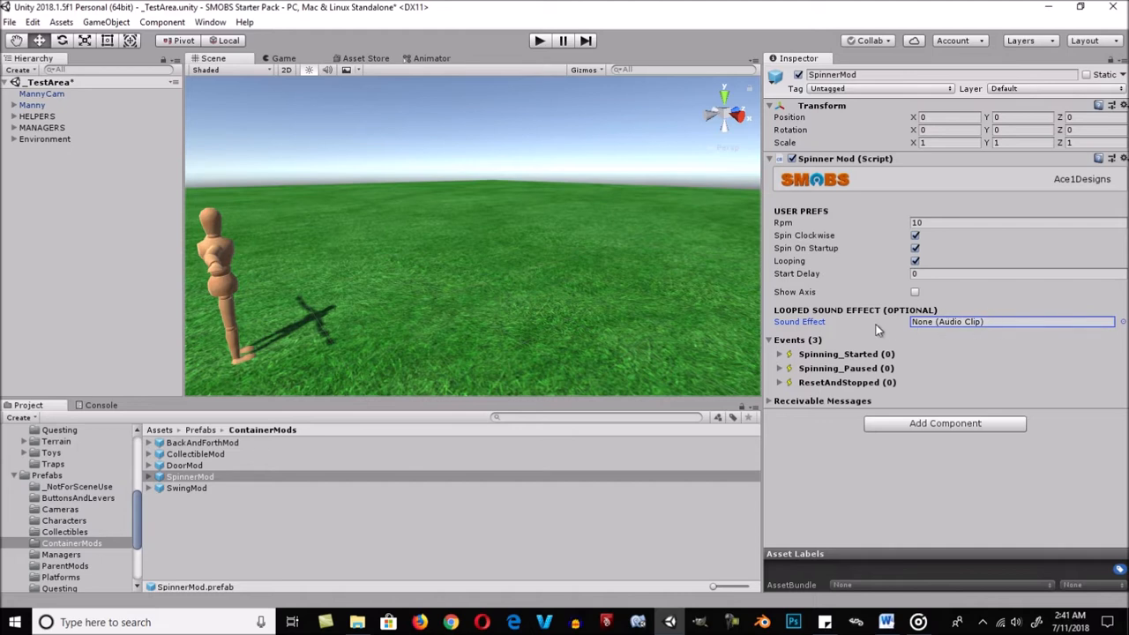
click(779, 354)
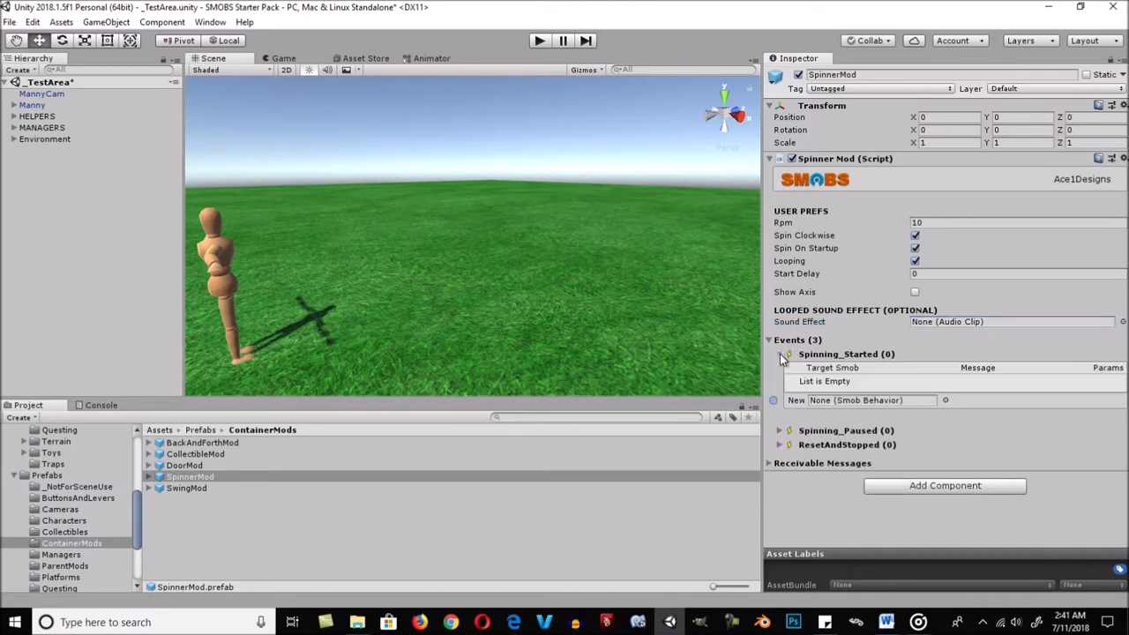
click(780, 353)
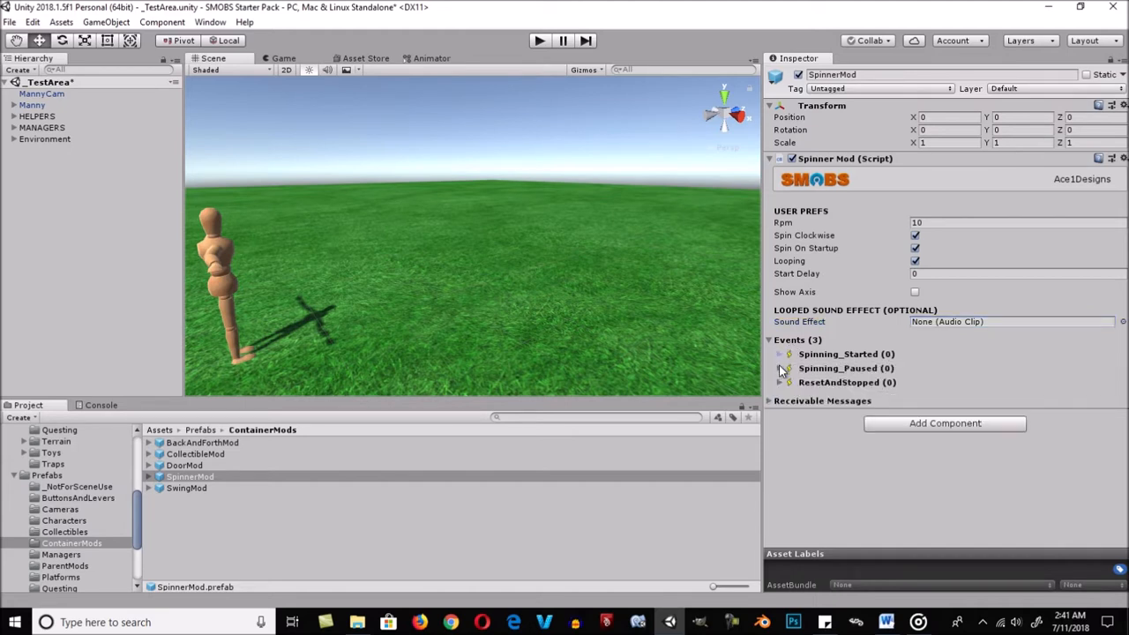
click(779, 368)
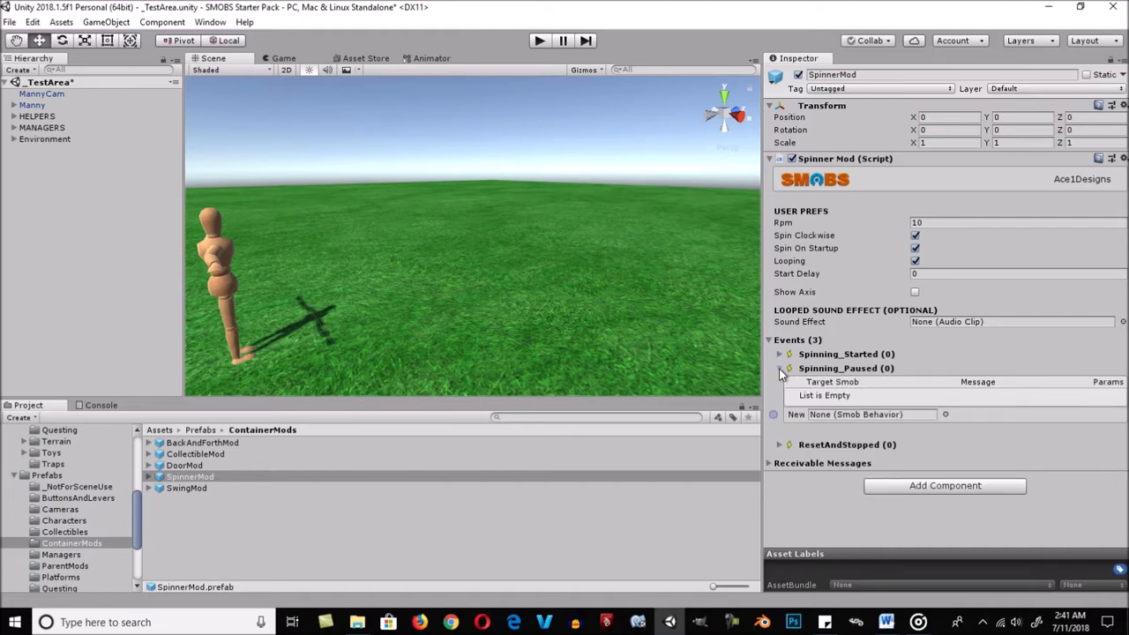
click(779, 367)
click(780, 382)
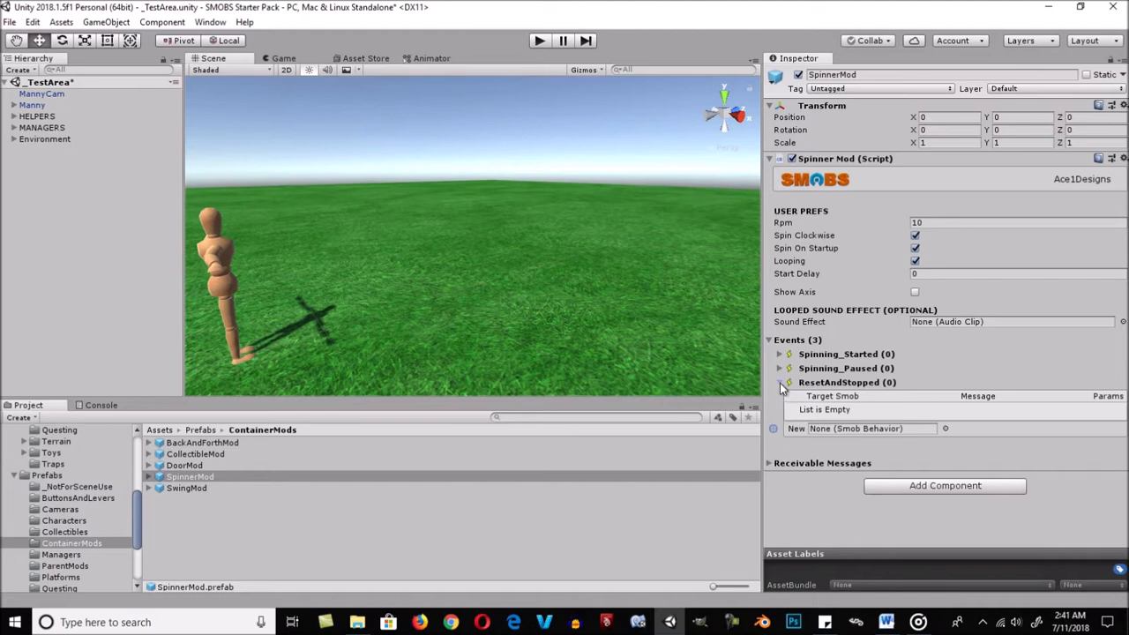
click(780, 383)
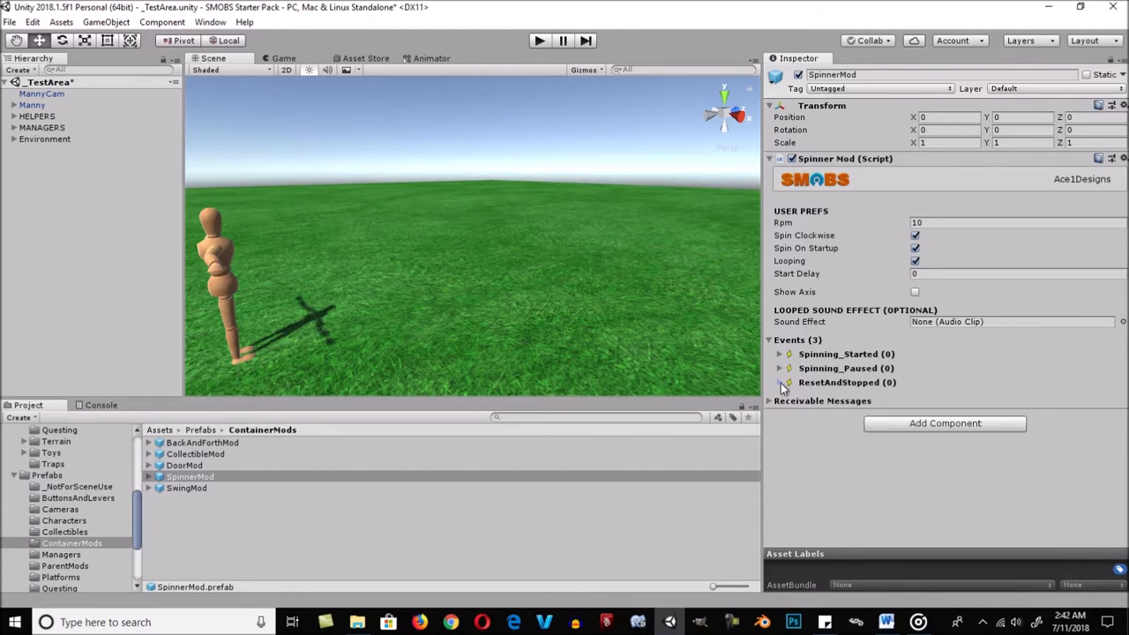
Create a cube in the scene and raise it above the grass to about Y 0.78
click(19, 69)
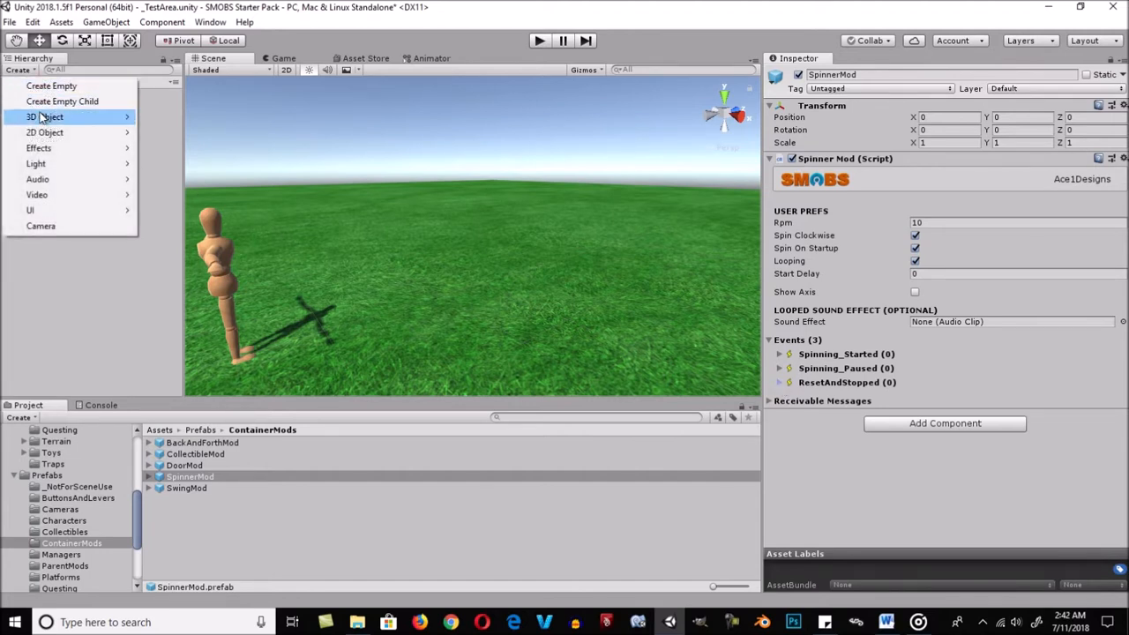
mouse_move(86, 118)
click(181, 121)
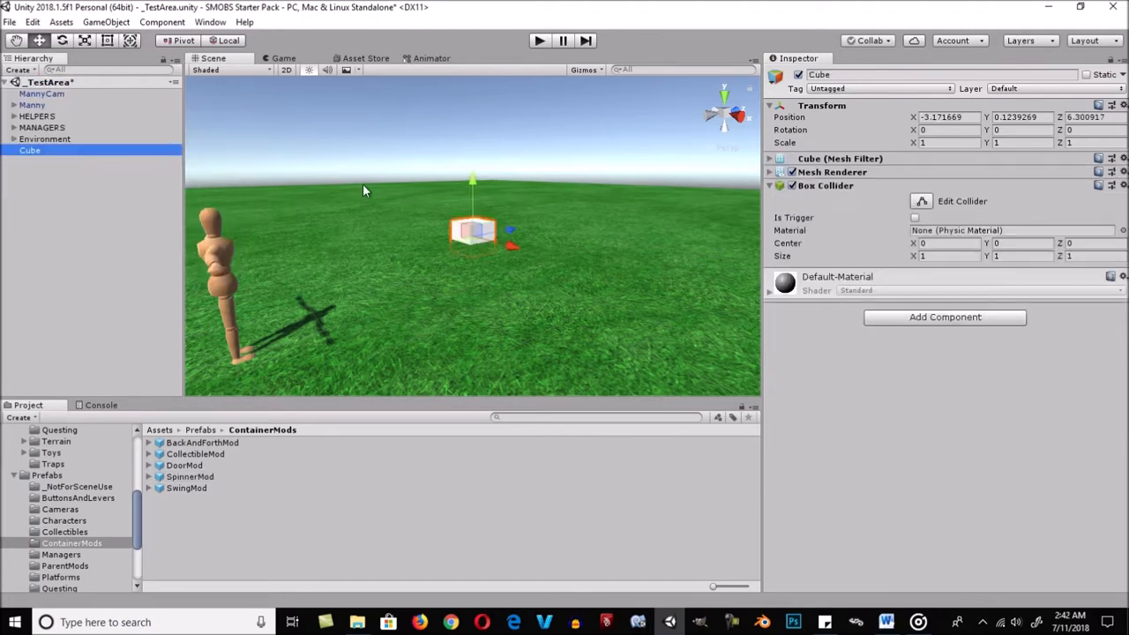
drag(465, 187, 467, 171)
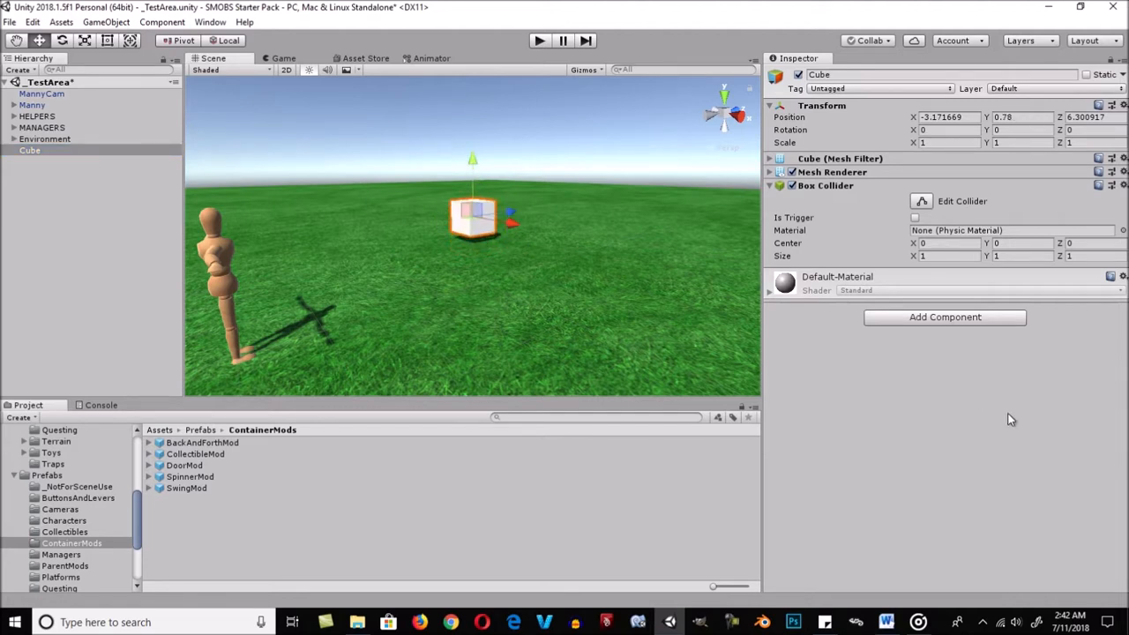
Add a Rigidbody to the cube, with Is Kinematic enabled and Use Gravity disabled
click(981, 319)
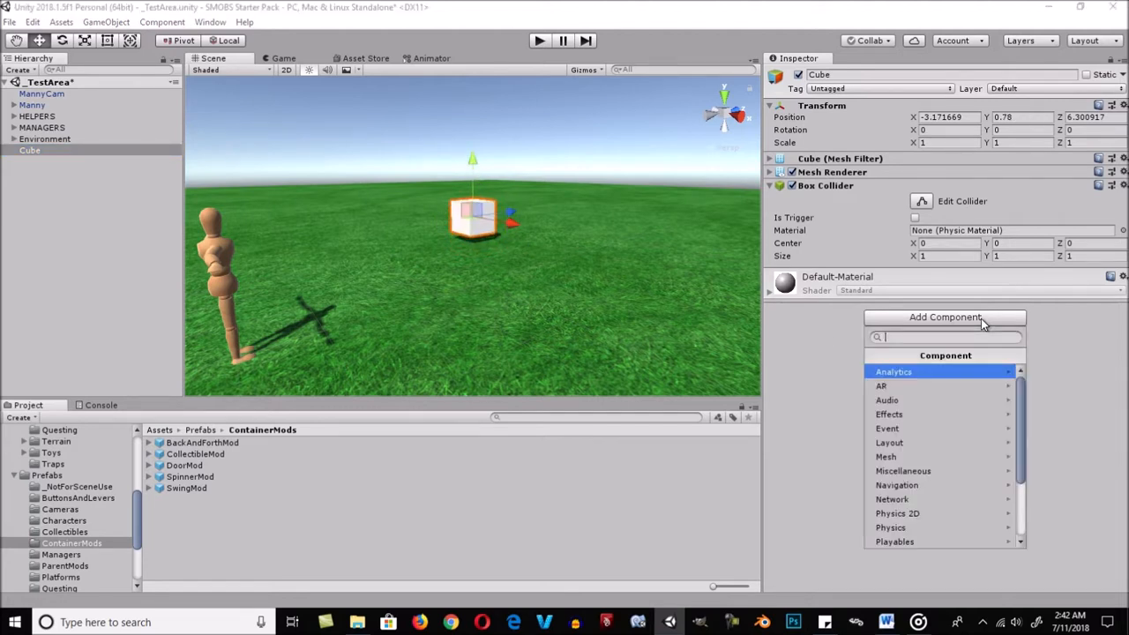
click(940, 527)
click(939, 524)
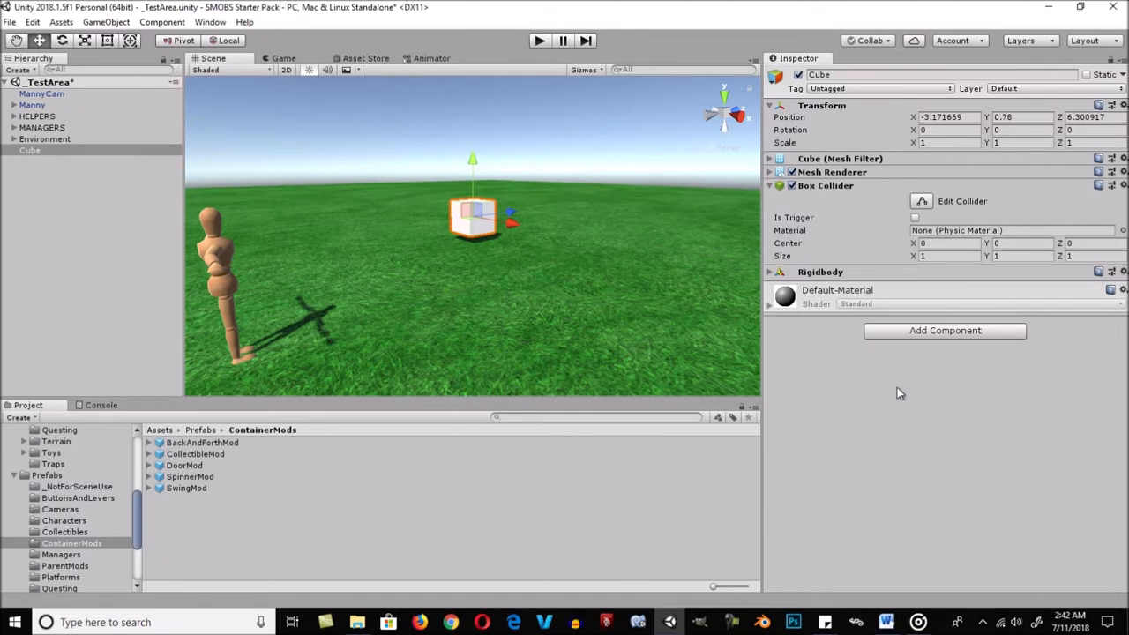
click(771, 273)
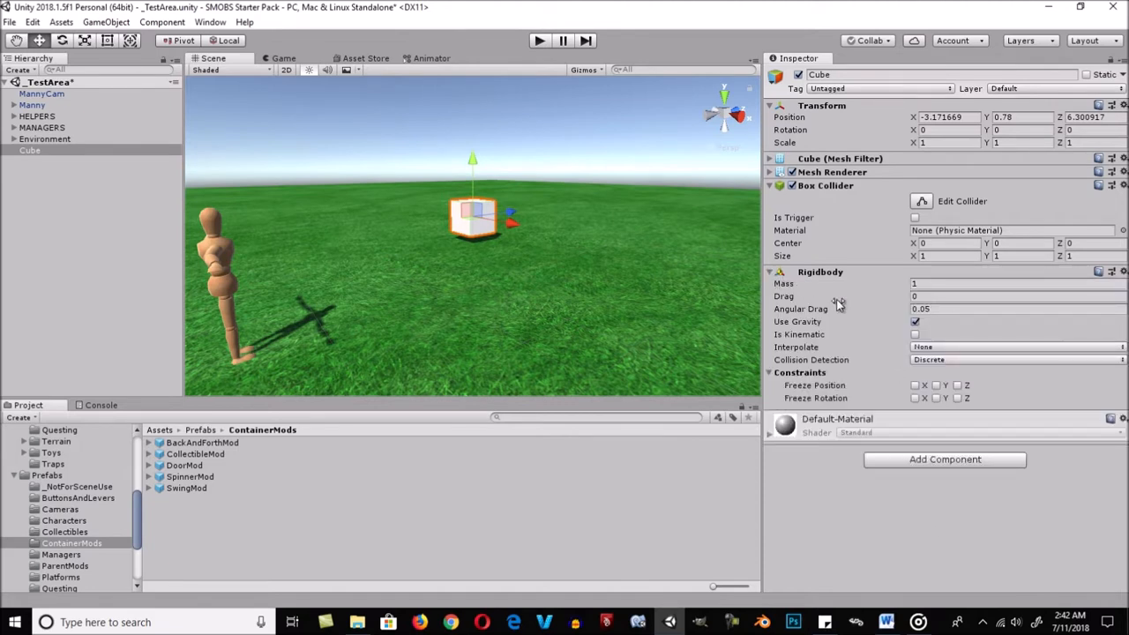
click(914, 335)
click(914, 322)
click(771, 272)
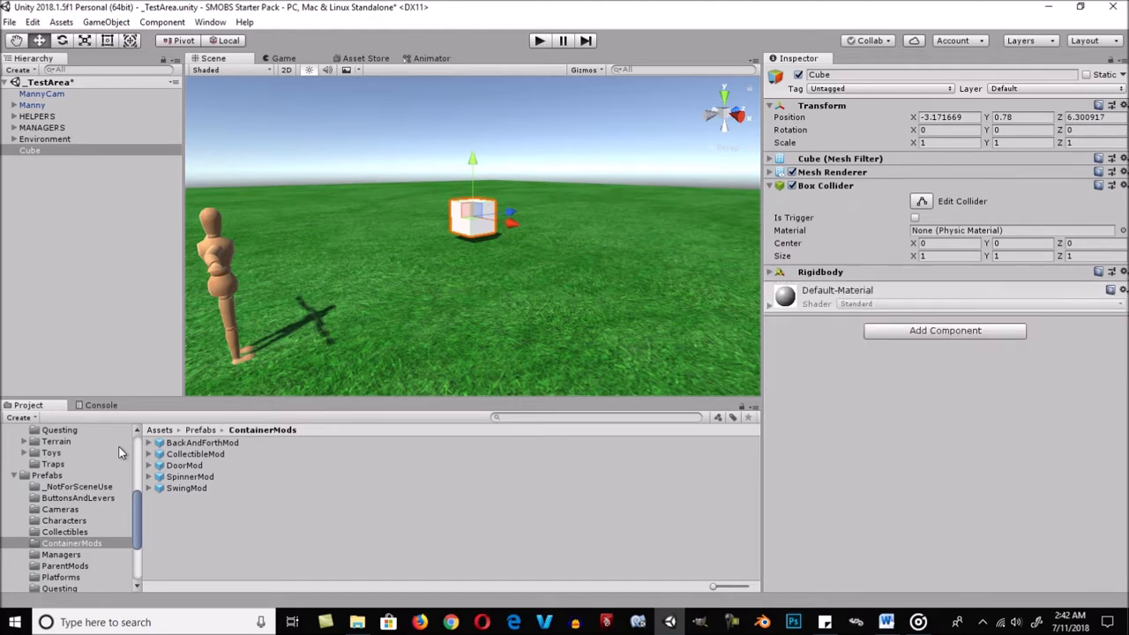
Place a SpinnerMod prefab with its axis shown at the cube's centre, at about X -3.16, Y 0, Z 6.32
drag(187, 477, 67, 219)
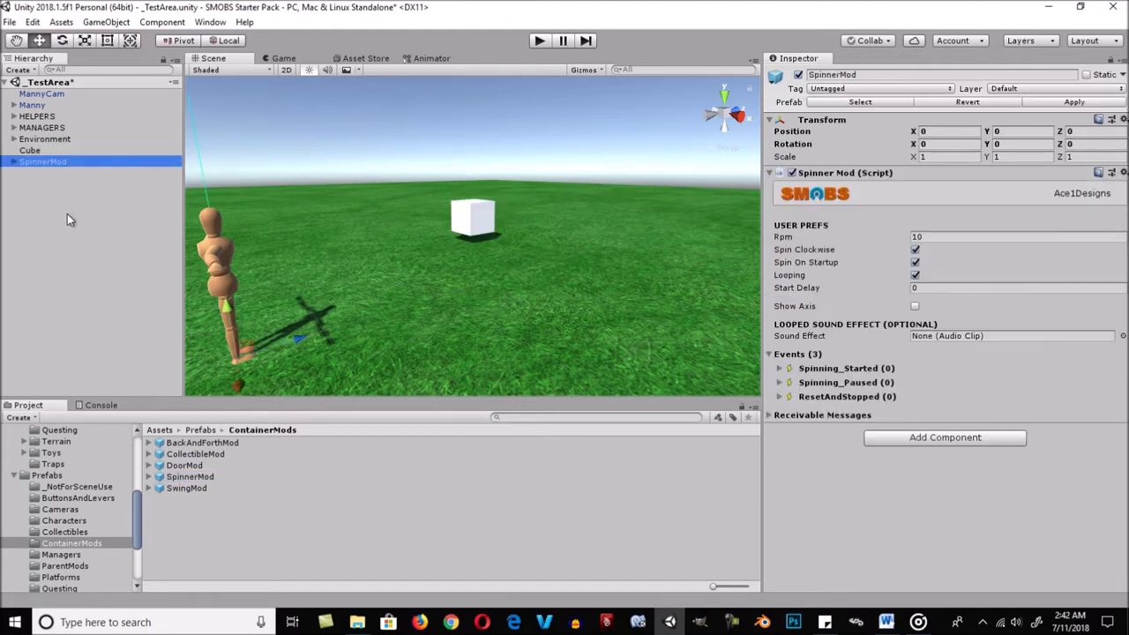
click(915, 307)
drag(302, 338, 721, 231)
alt+drag(439, 224, 513, 286)
alt+drag(618, 282, 349, 289)
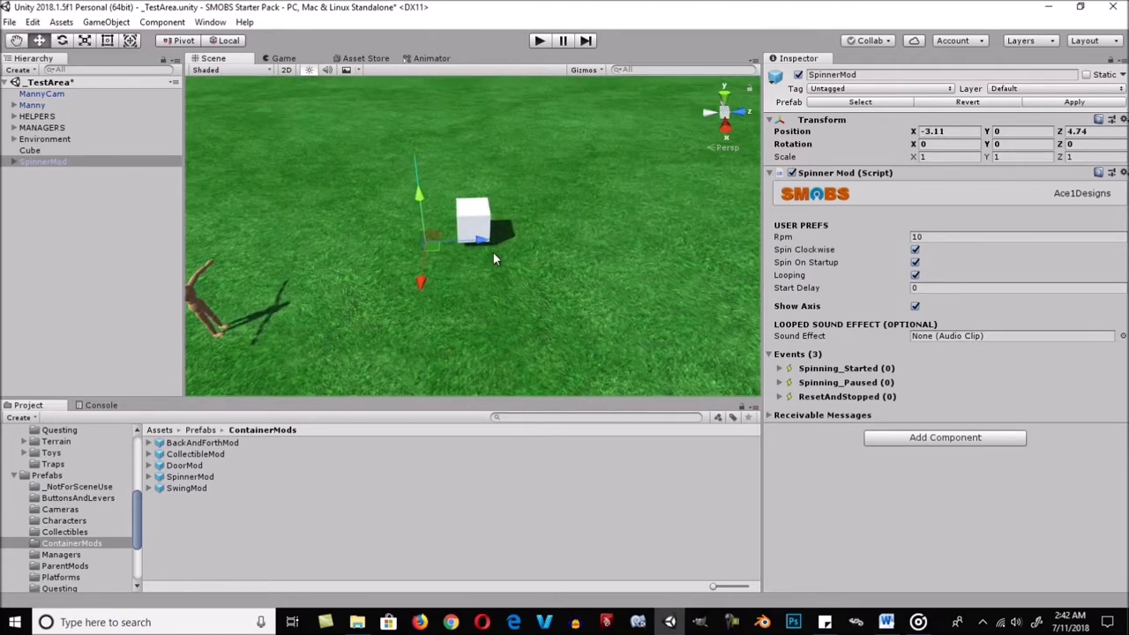
drag(480, 244, 750, 234)
alt+right_drag(428, 286, 565, 260)
alt+drag(565, 261, 537, 276)
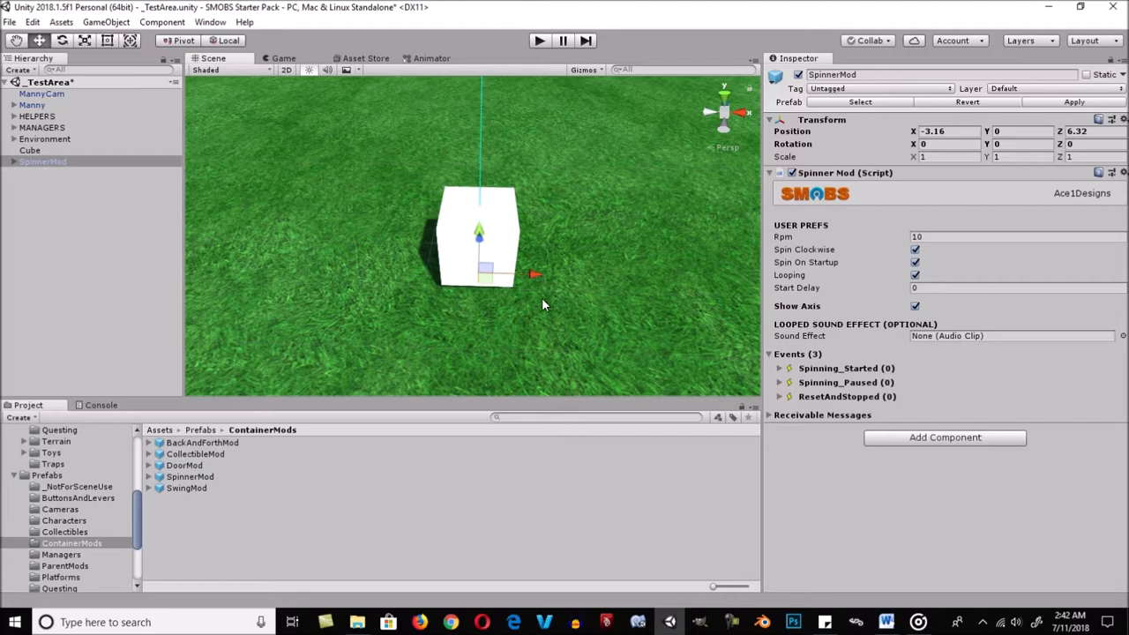
alt+drag(542, 297, 239, 264)
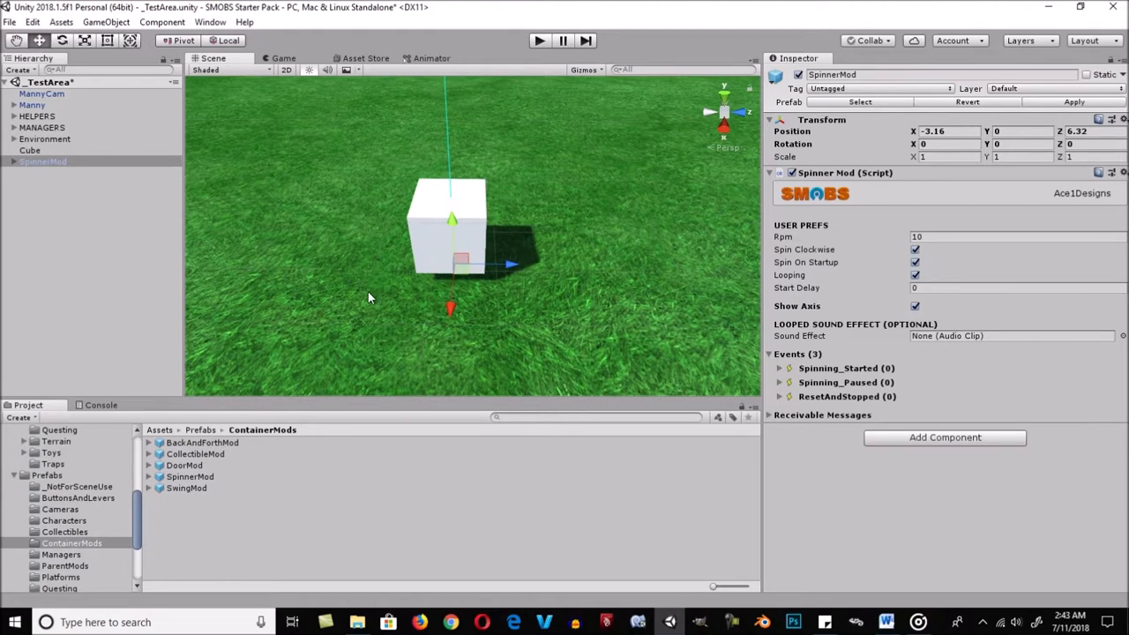
Make the cube a child of SpinnerMod's SpinnerContainer and play-test the scene to check the spin
click(14, 163)
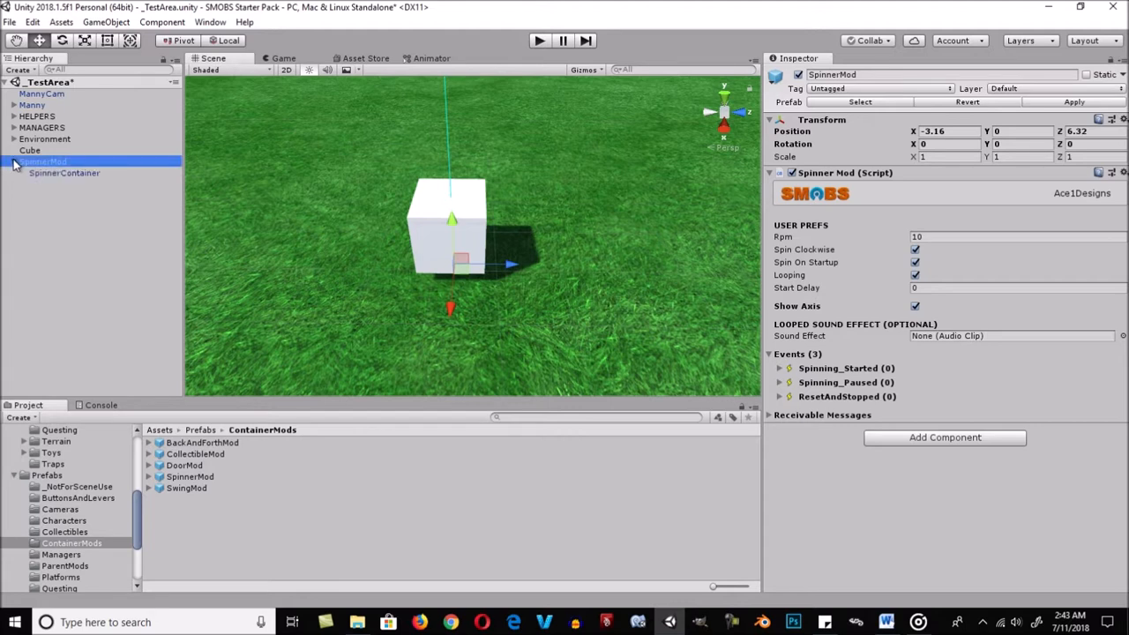
drag(27, 153, 74, 178)
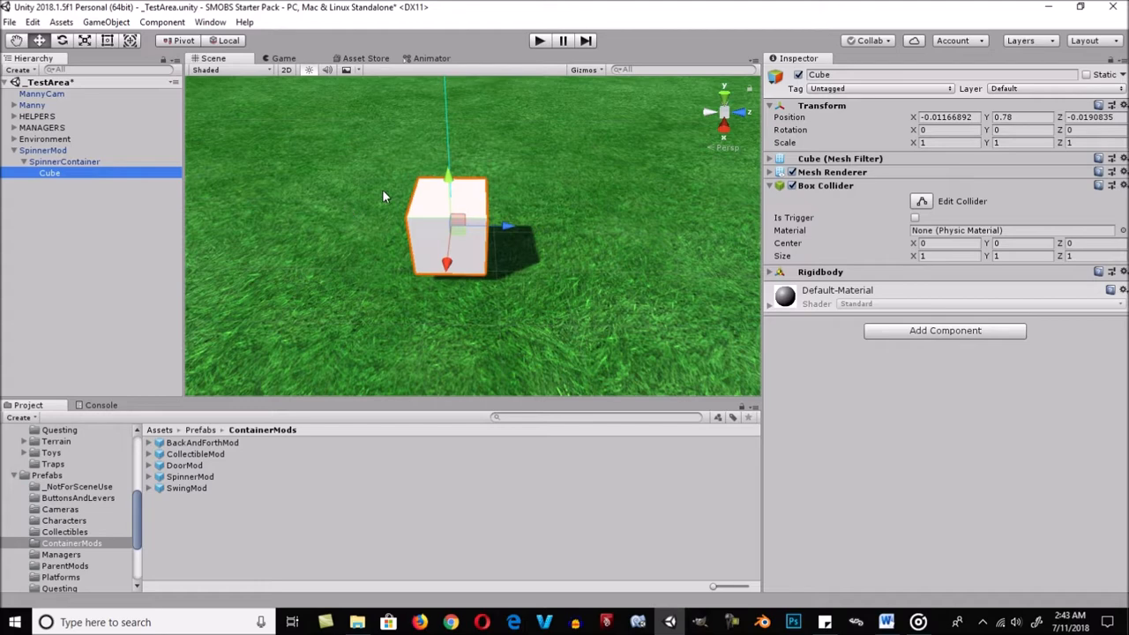
click(538, 41)
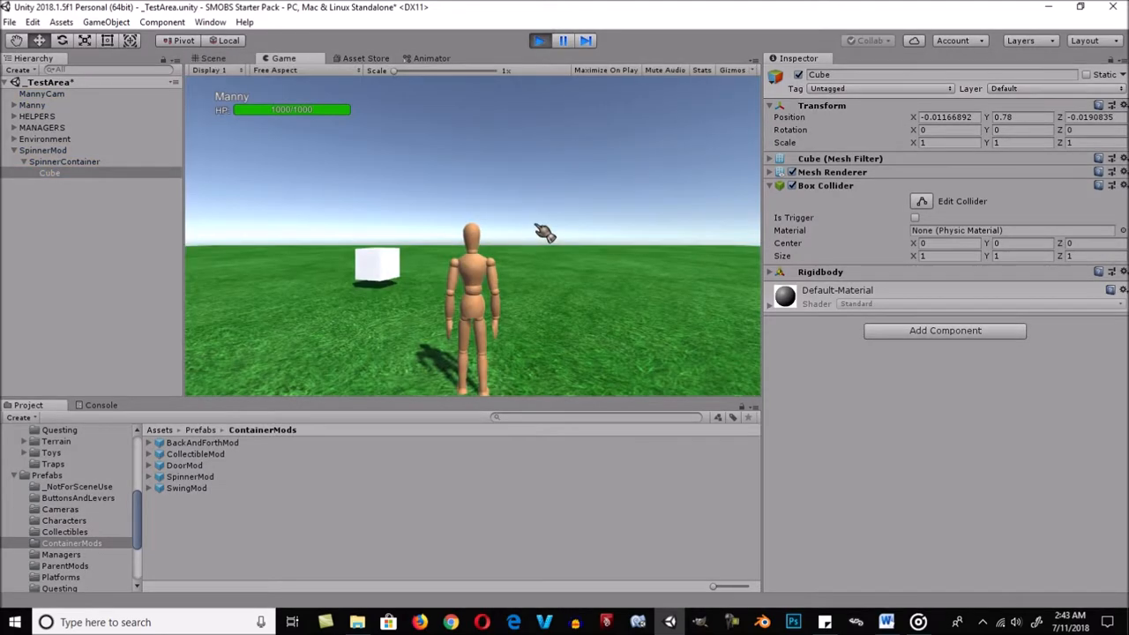
right_drag(539, 205, 480, 277)
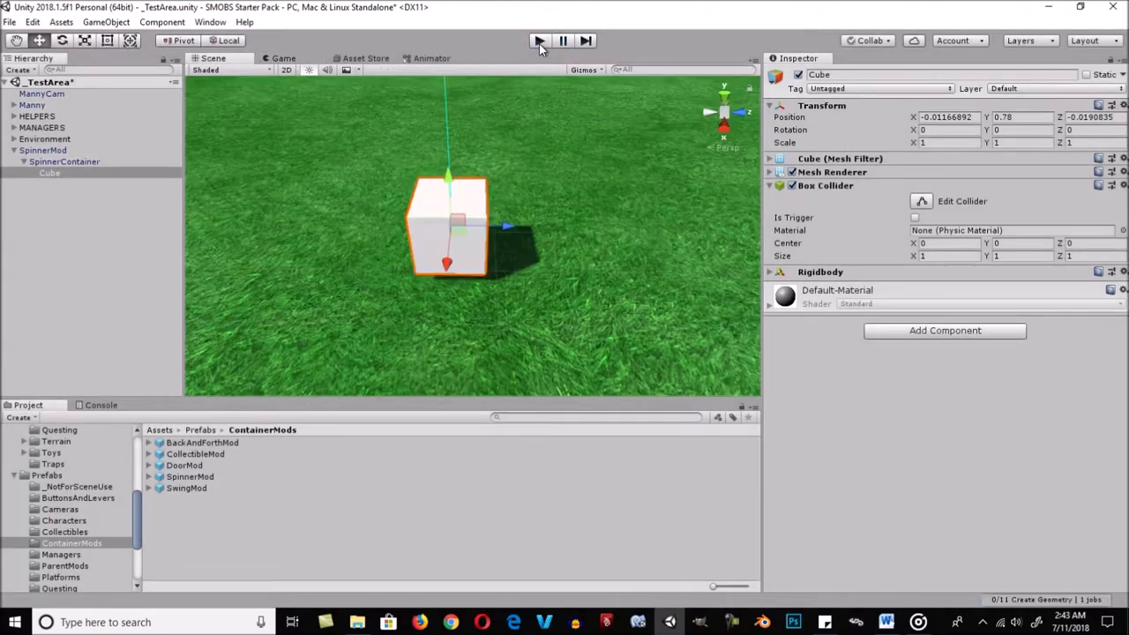
click(539, 41)
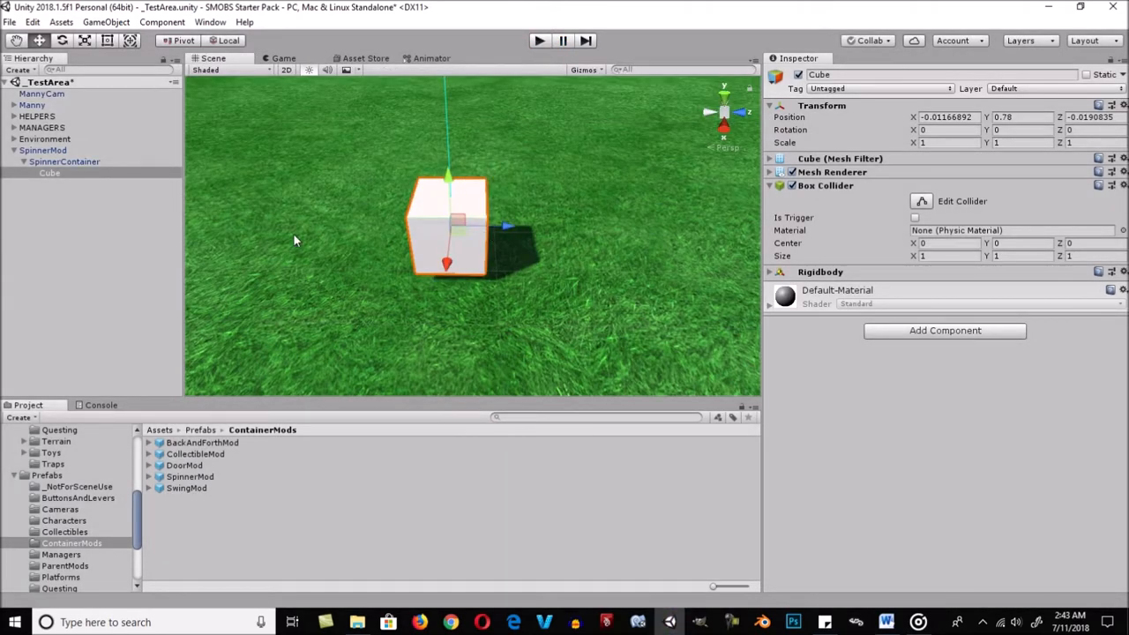
Move the cube away from the spin axis to about Z 2.28 and play-test its orbit
drag(495, 226, 655, 236)
click(539, 41)
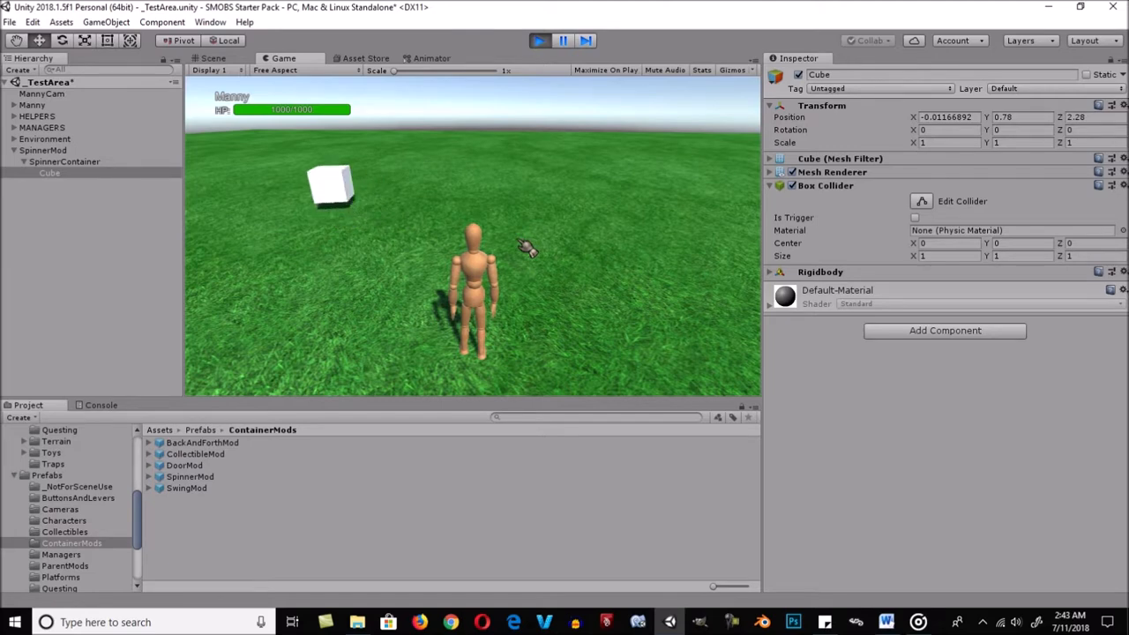
click(540, 40)
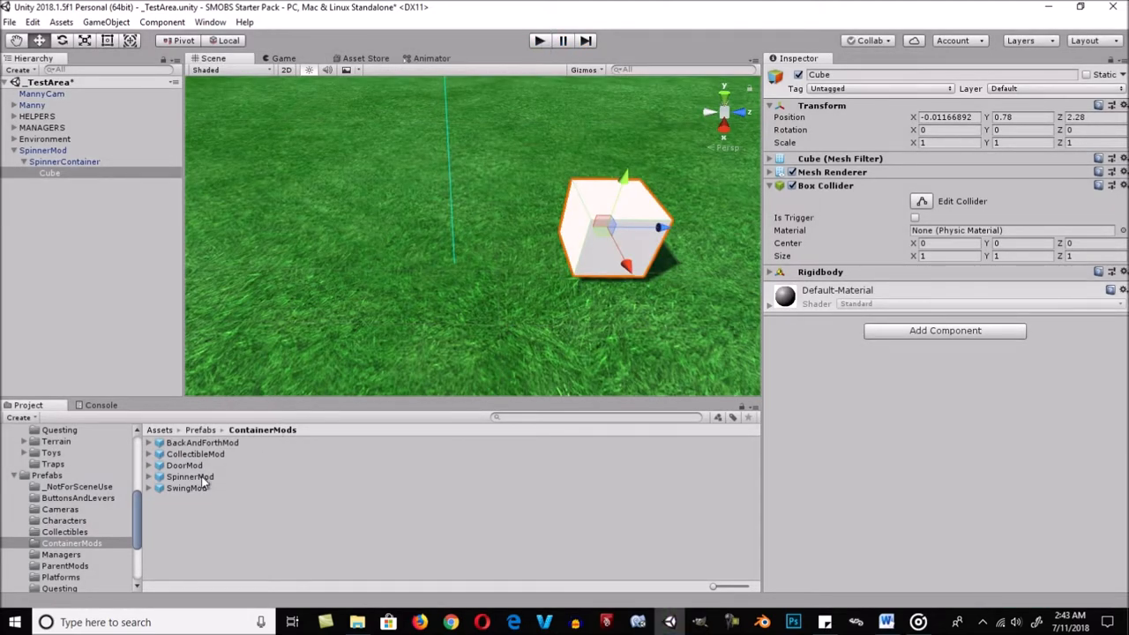
Add a second SpinnerMod prefab to the scene with Rpm 3 and Spin Clockwise disabled
drag(49, 173, 83, 233)
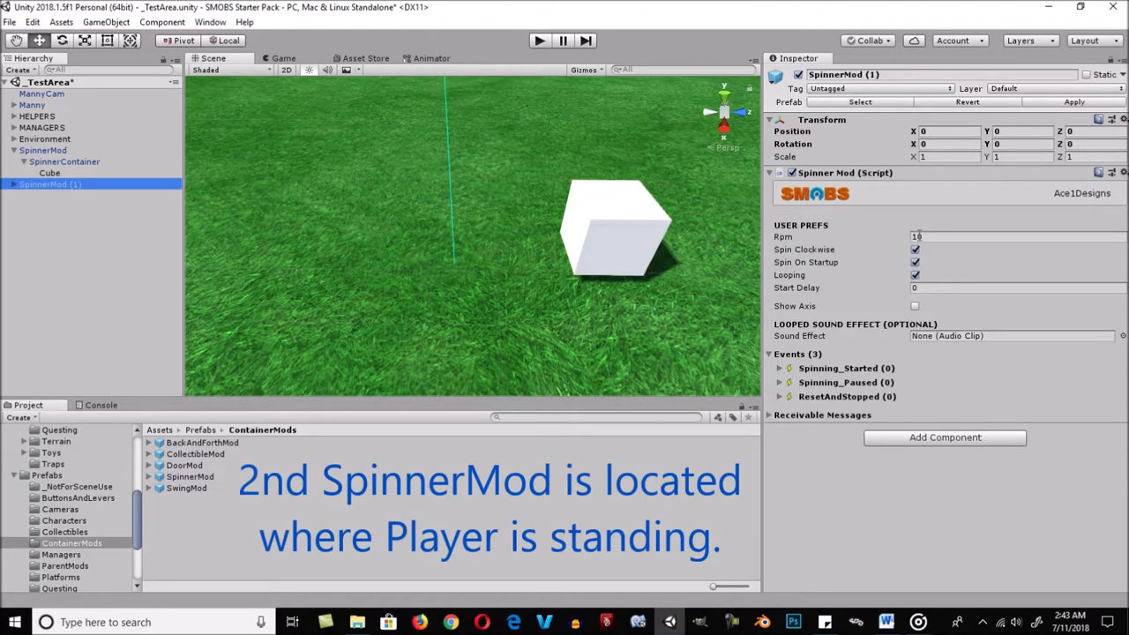
click(921, 236)
text(3)
click(915, 249)
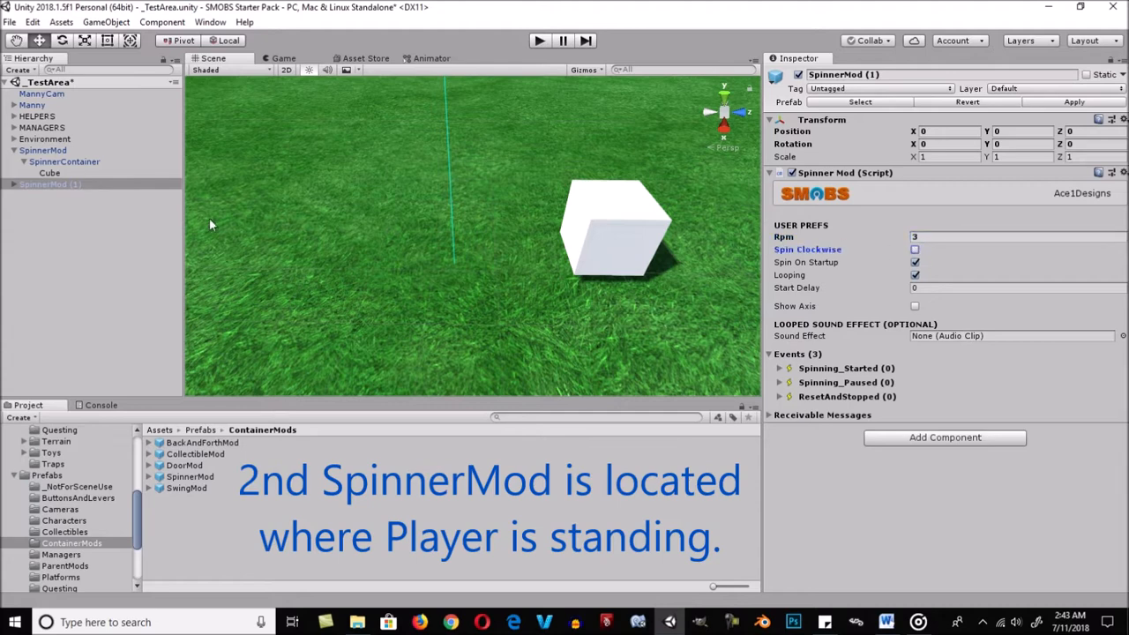
Nest the first SpinnerMod inside the second one's SpinnerContainer and play-test the combined motion around the player
click(63, 152)
drag(64, 151, 38, 194)
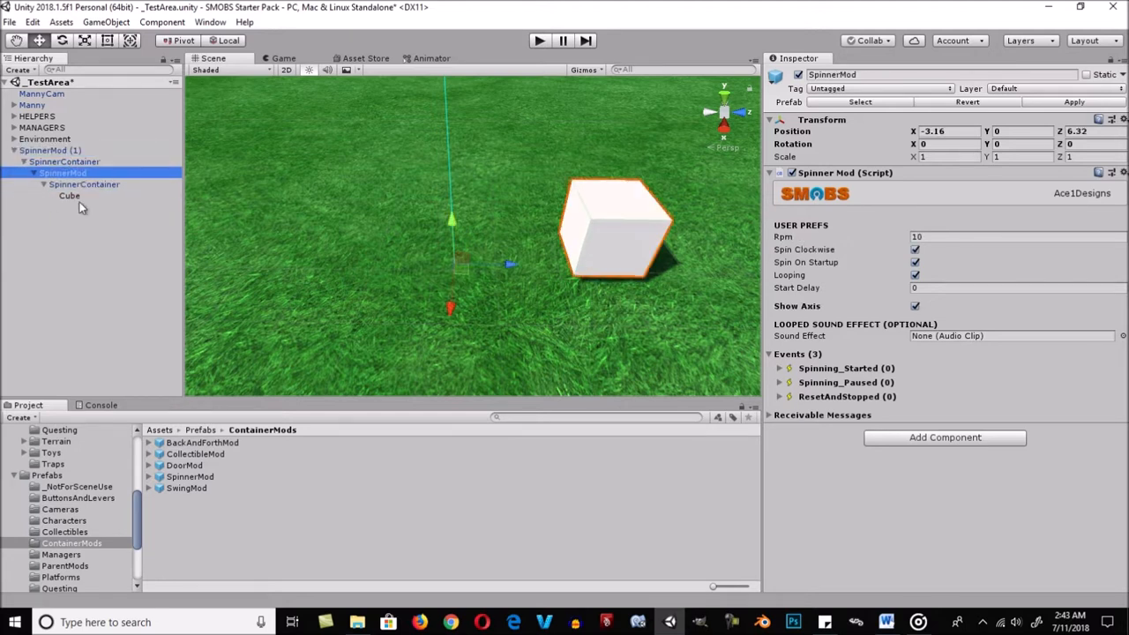
click(539, 40)
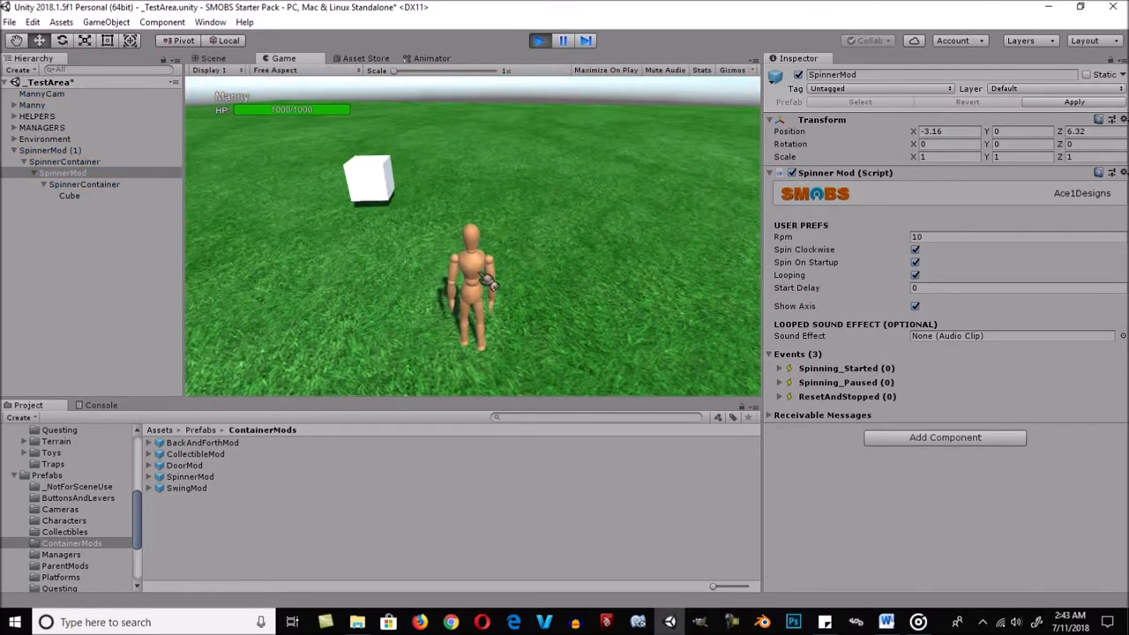
right_drag(565, 219, 426, 258)
right_drag(574, 244, 449, 240)
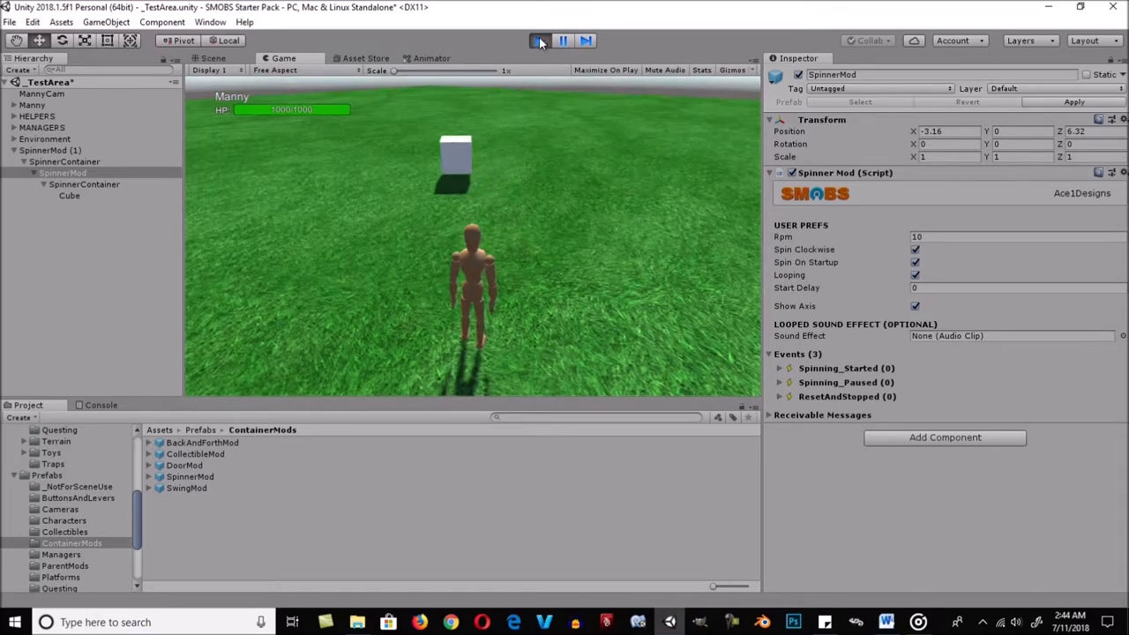
click(539, 40)
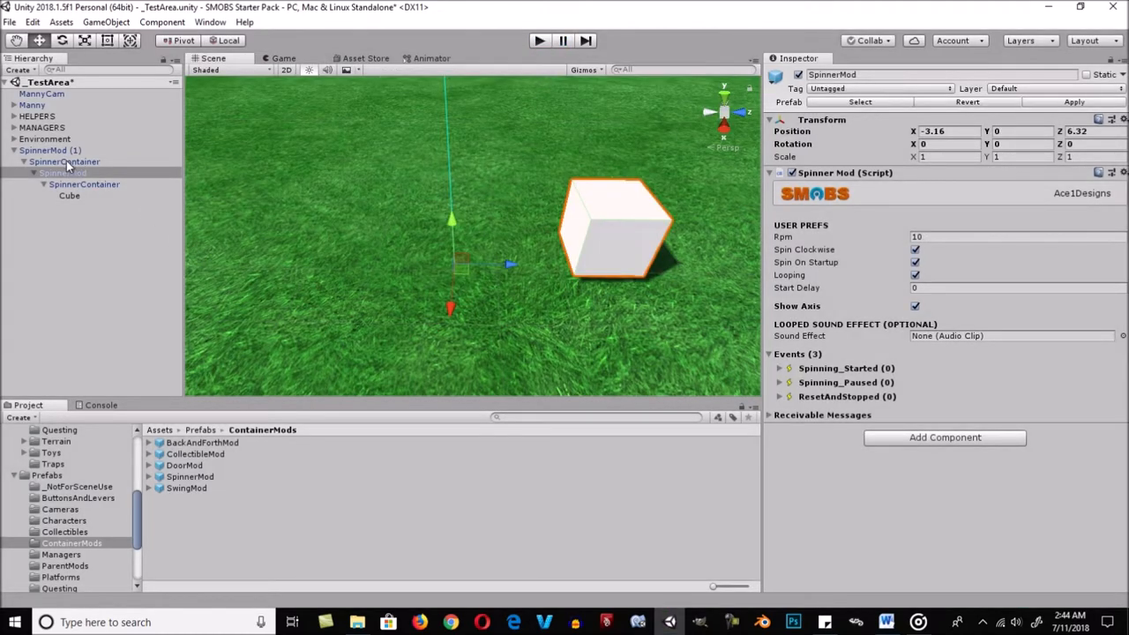
Tilt the nested SpinnerMod by about 18.9 degrees around its X axis
click(67, 151)
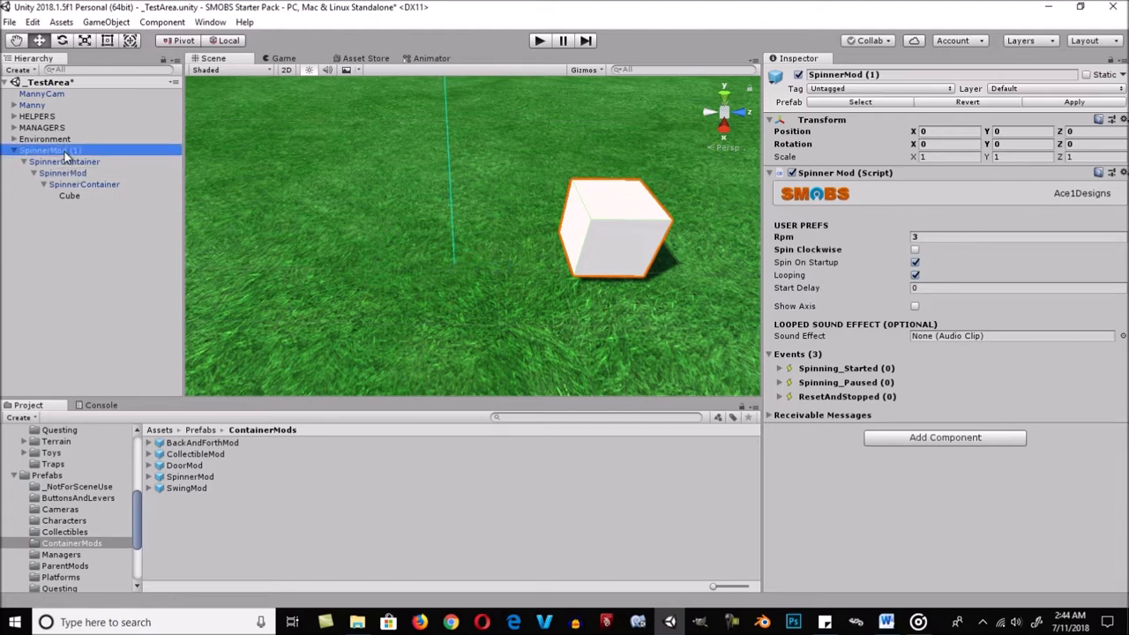
click(76, 174)
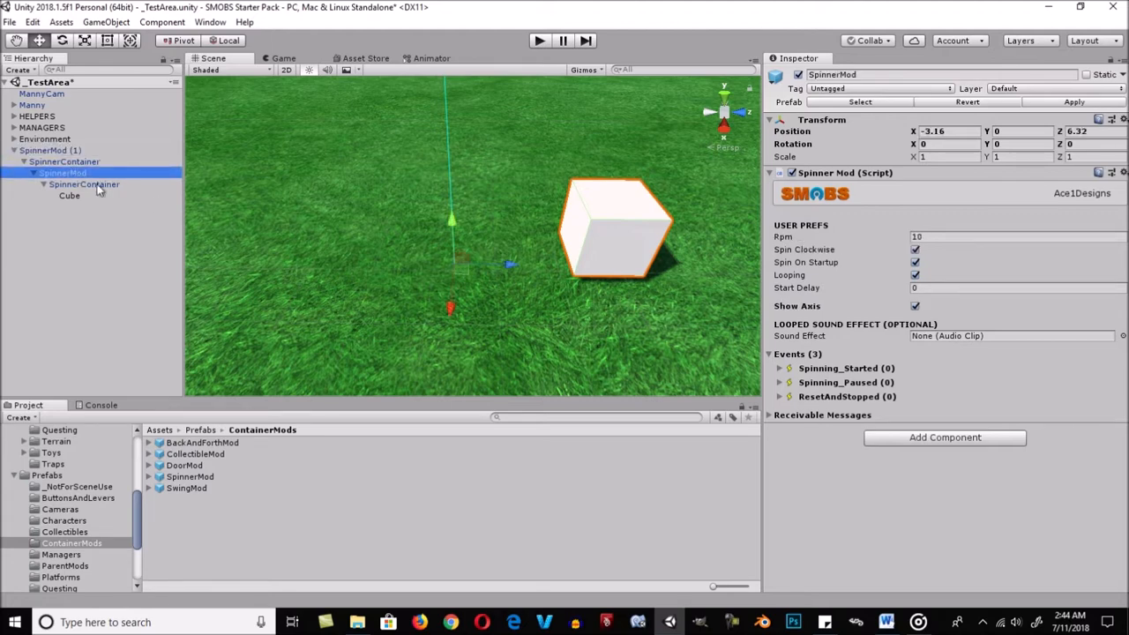
key(f)
key(e)
drag(487, 207, 512, 142)
Play-test the scene and turn the camera to follow the cube along its tilted orbit
click(542, 41)
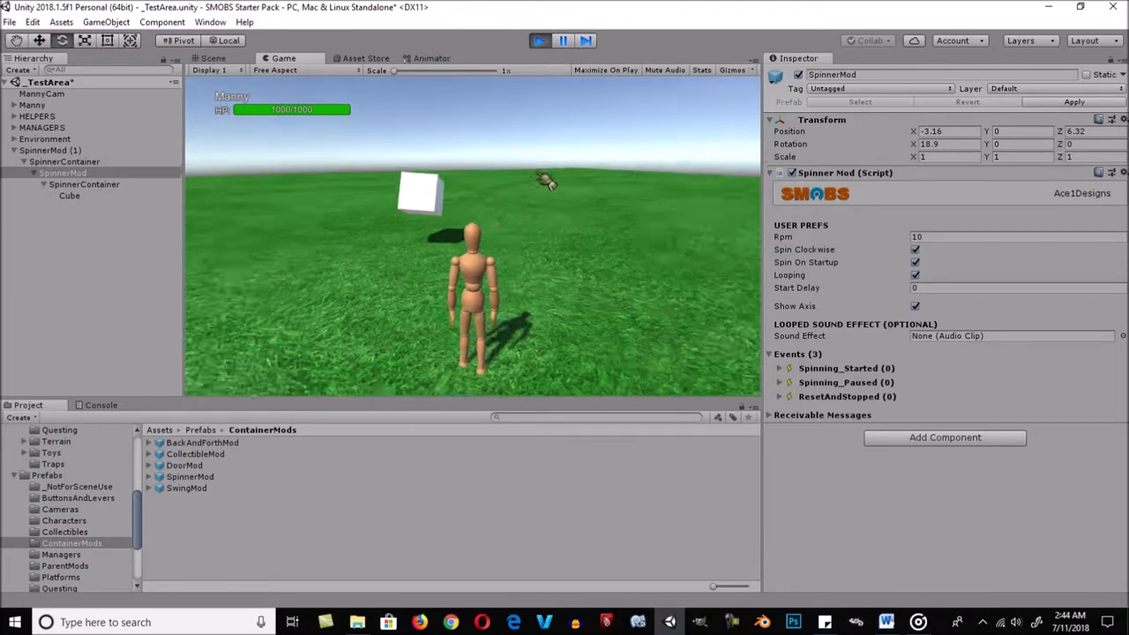
right_drag(606, 187, 491, 179)
right_drag(645, 195, 505, 189)
right_drag(645, 196, 432, 203)
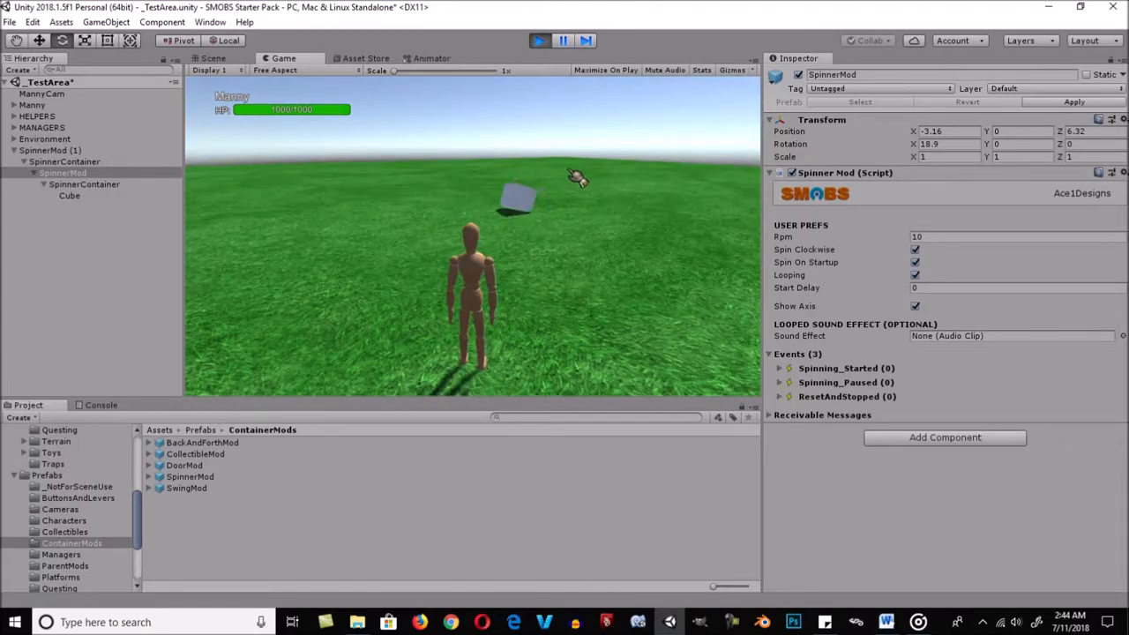